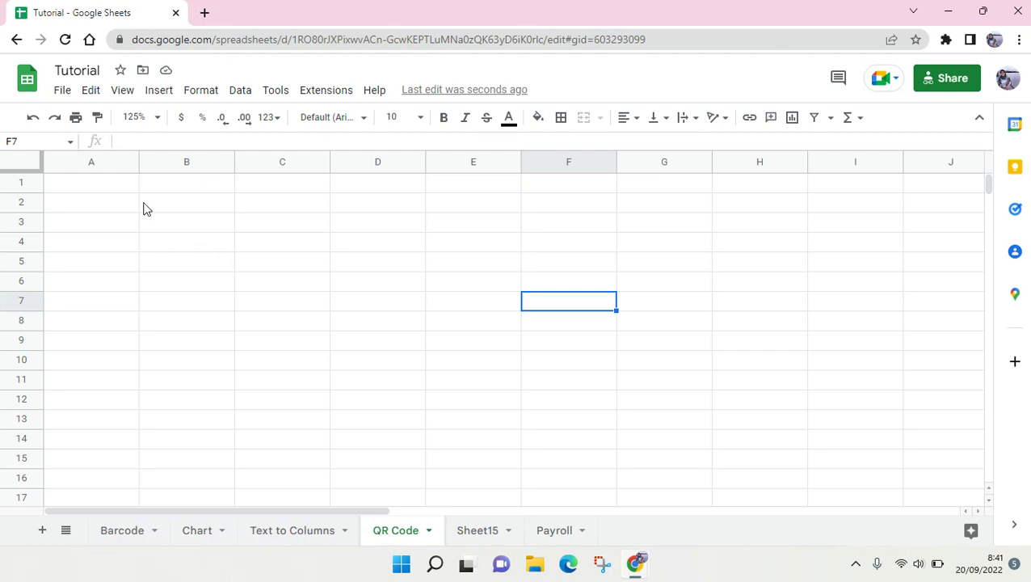
Step: Try entering 00001 in cell A1 as a plain number
{"action": "left_click", "coordinate": [117, 196]}
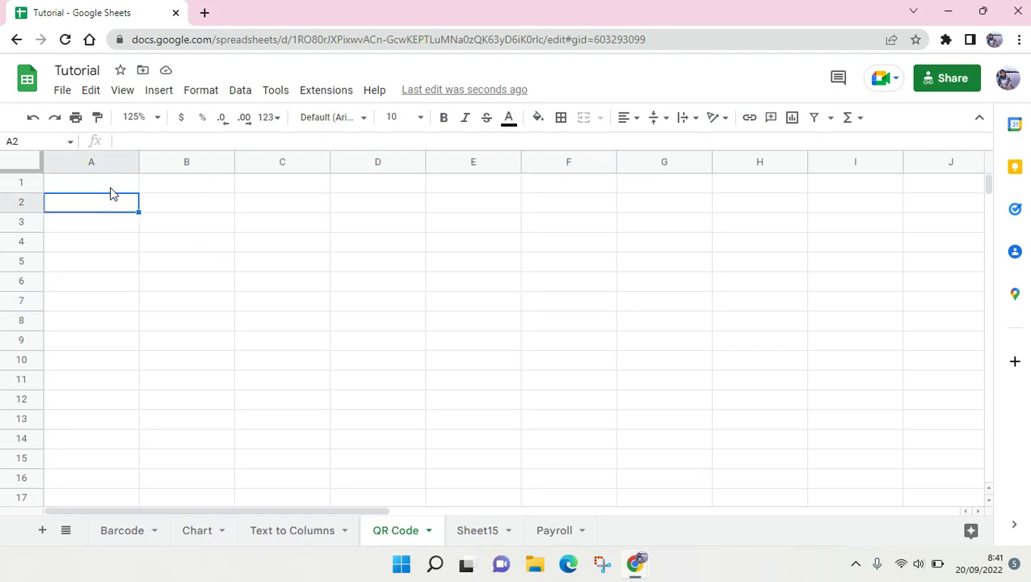
{"action": "left_click", "coordinate": [111, 188]}
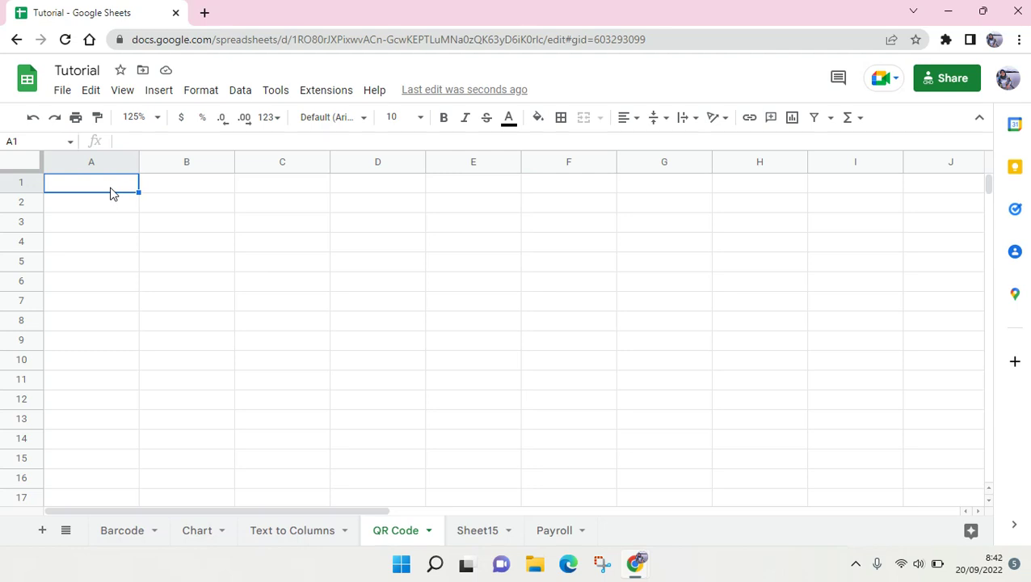
{"action": "type", "text": "0000"}
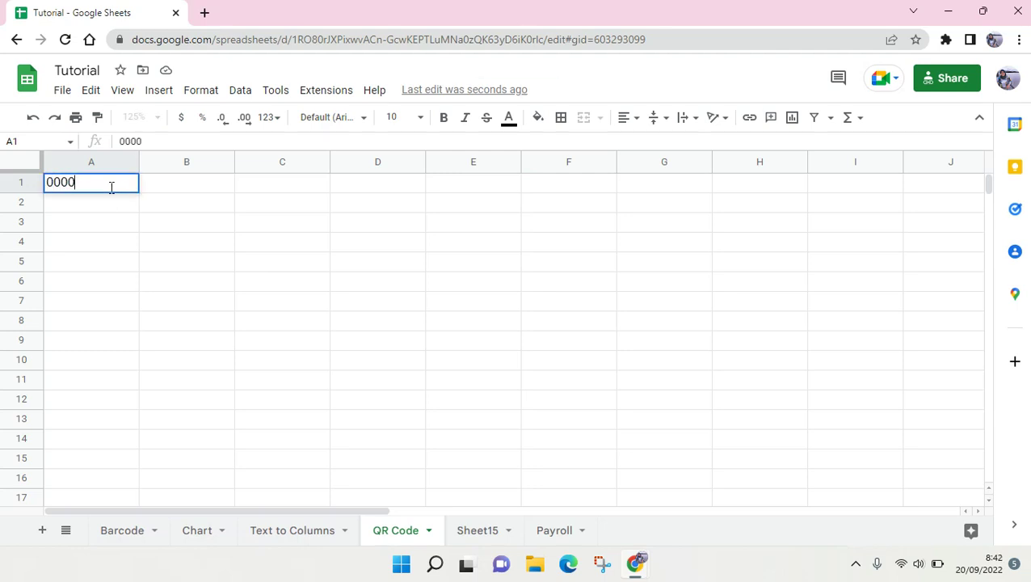
{"action": "type", "text": "1"}
{"action": "key", "text": "Return"}
Step: Replace the content of cell A1 with '0001 and enter '0002 in A2, using the apostrophe to store both as text
{"action": "left_click", "coordinate": [110, 188]}
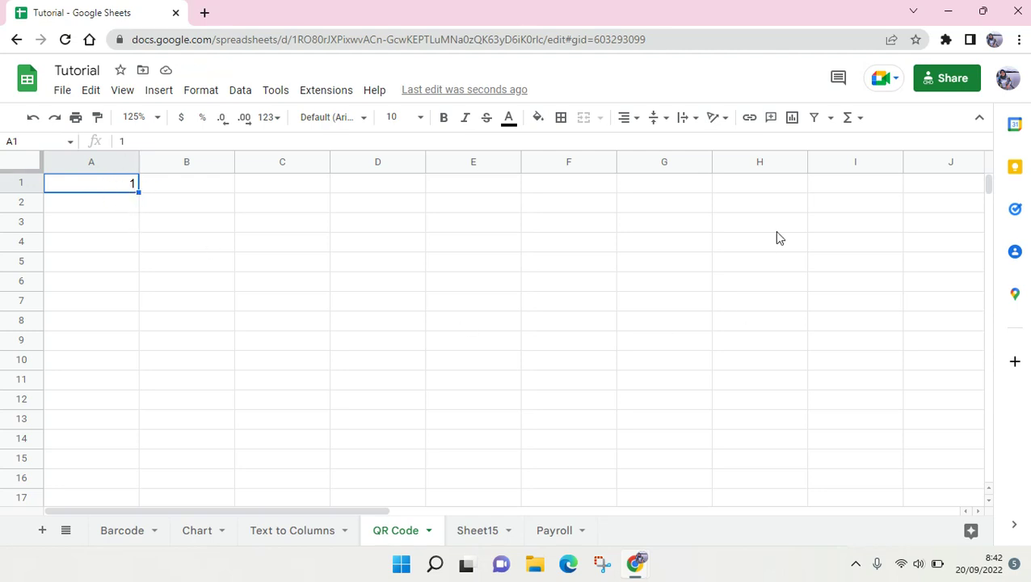
{"action": "key", "text": "Delete"}
{"action": "type", "text": "'"}
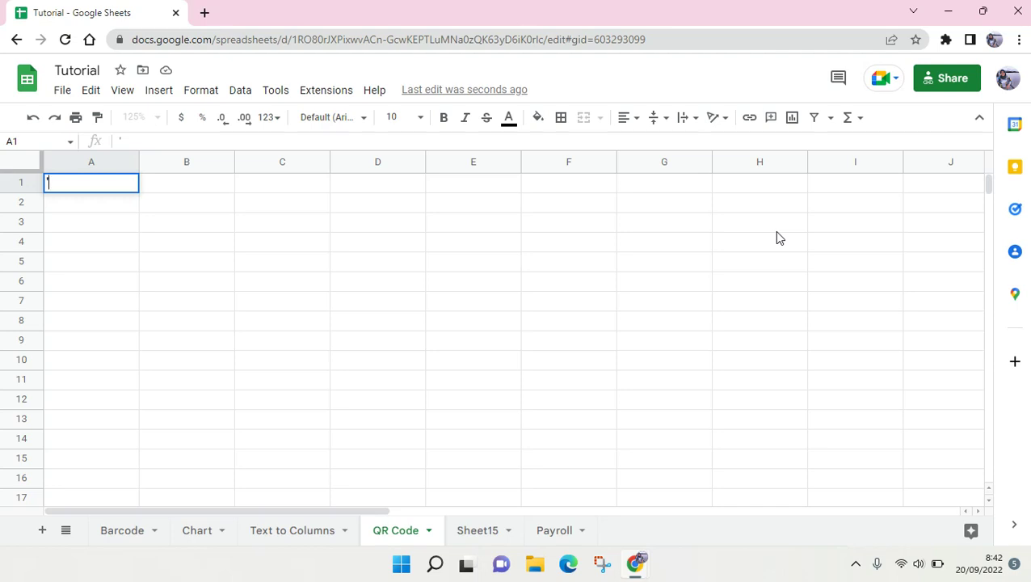
{"action": "type", "text": "0001"}
{"action": "key", "text": "Return"}
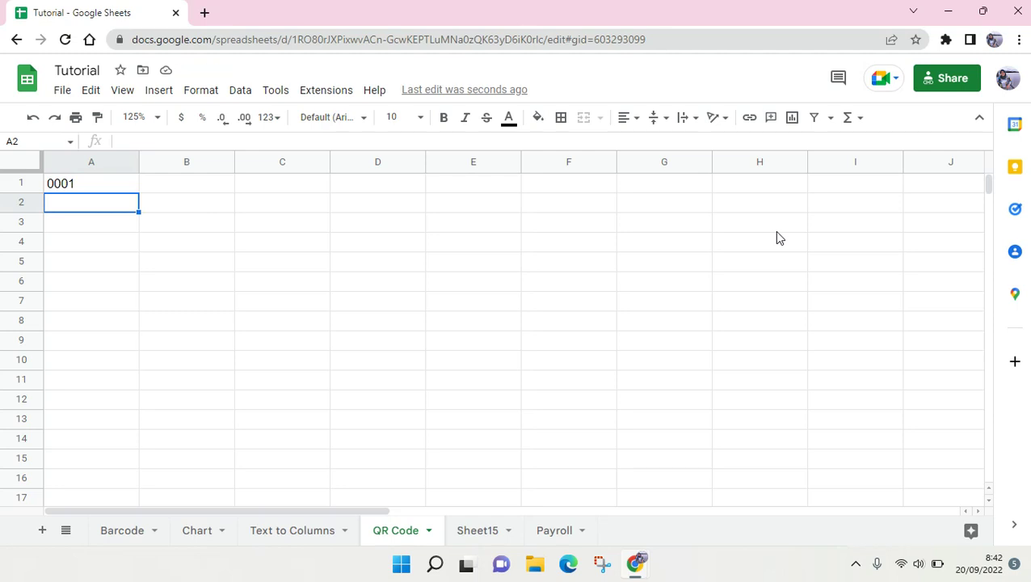
{"action": "type", "text": "'000"}
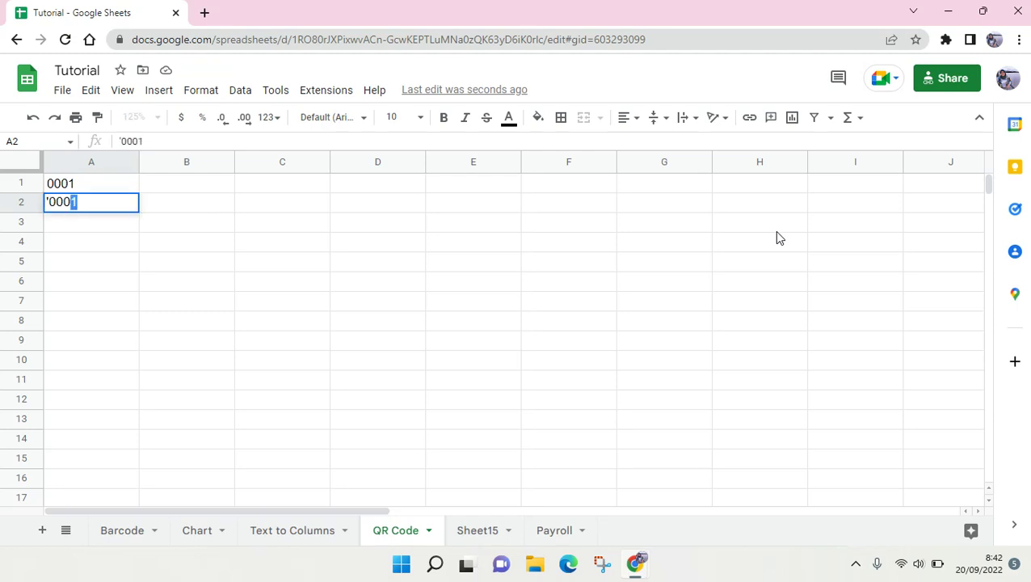
{"action": "type", "text": "2"}
{"action": "key", "text": "Return"}
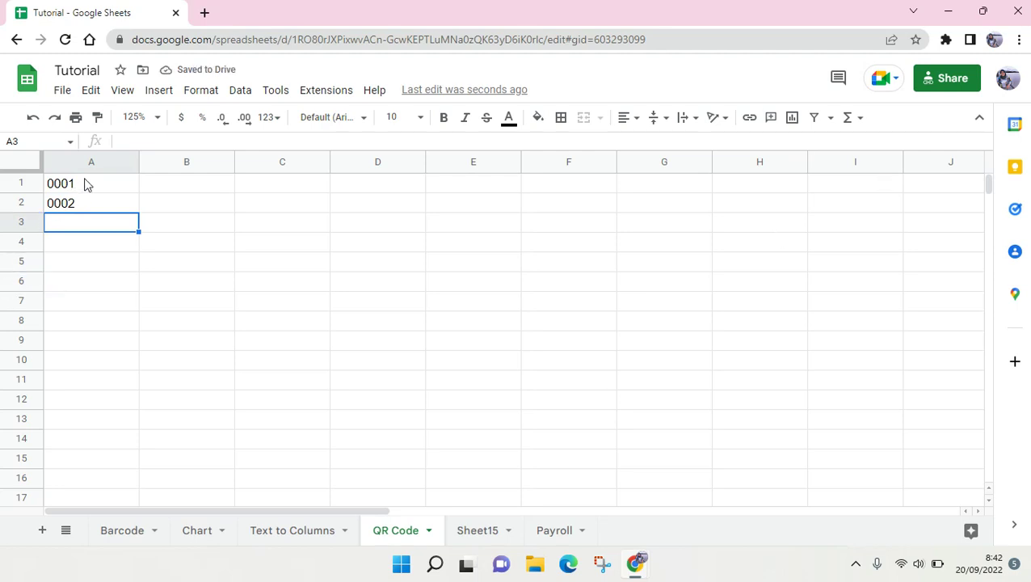
Step: Autofill the leading-zero series from A1:A2 down to cell A10
{"action": "left_click_drag", "start_coordinate": [85, 184], "coordinate": [107, 362]}
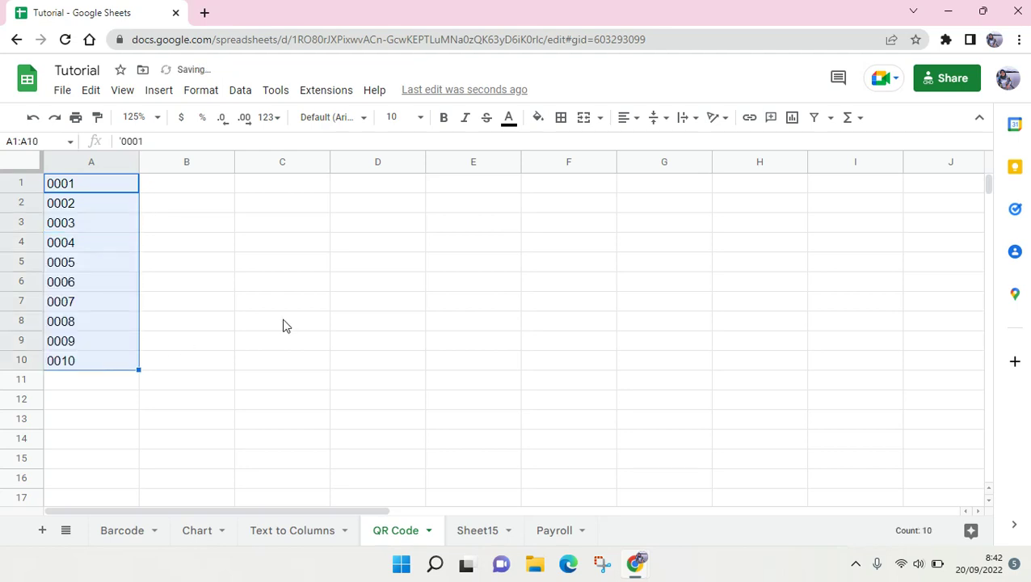
{"action": "left_click", "coordinate": [155, 190]}
{"action": "left_click", "coordinate": [118, 191]}
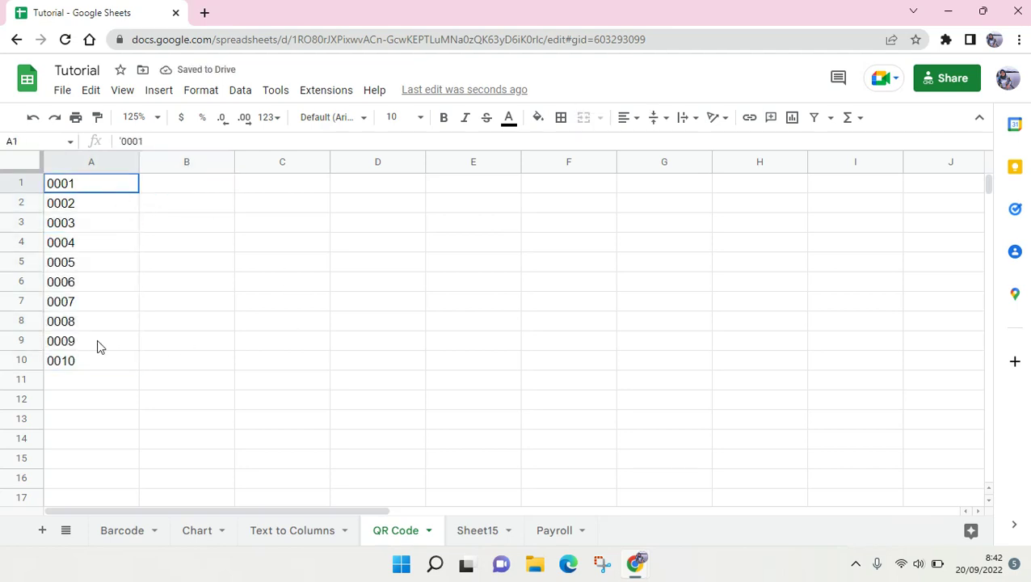
{"action": "left_click", "coordinate": [97, 361], "text": "shift"}
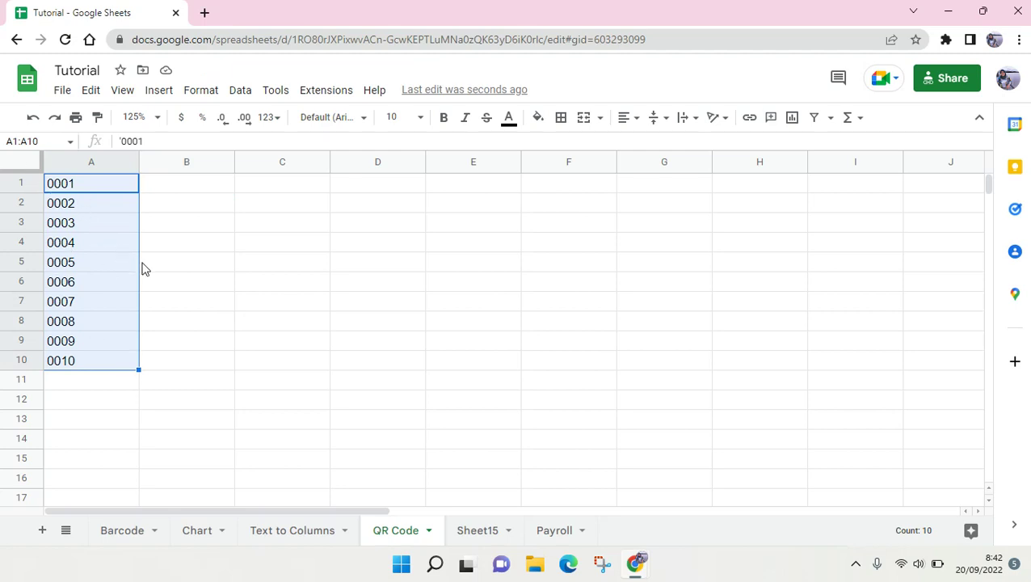
{"action": "left_click", "coordinate": [306, 204]}
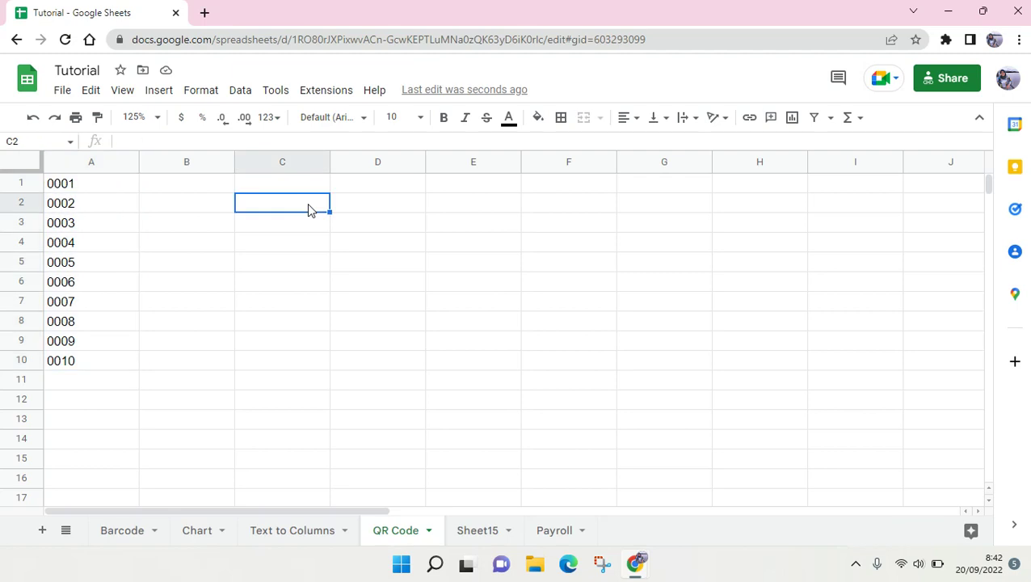
Step: Generate the numbers 1 to 10 down column C by entering =SEQUENCE(10,1,1,1) in cell C1
{"action": "left_click", "coordinate": [217, 190]}
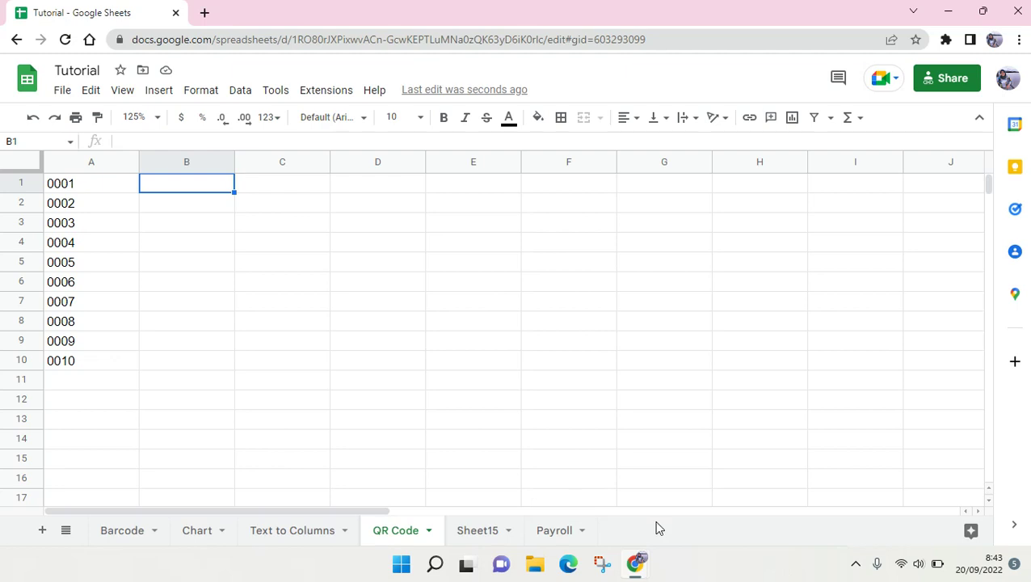
{"action": "left_click", "coordinate": [240, 191]}
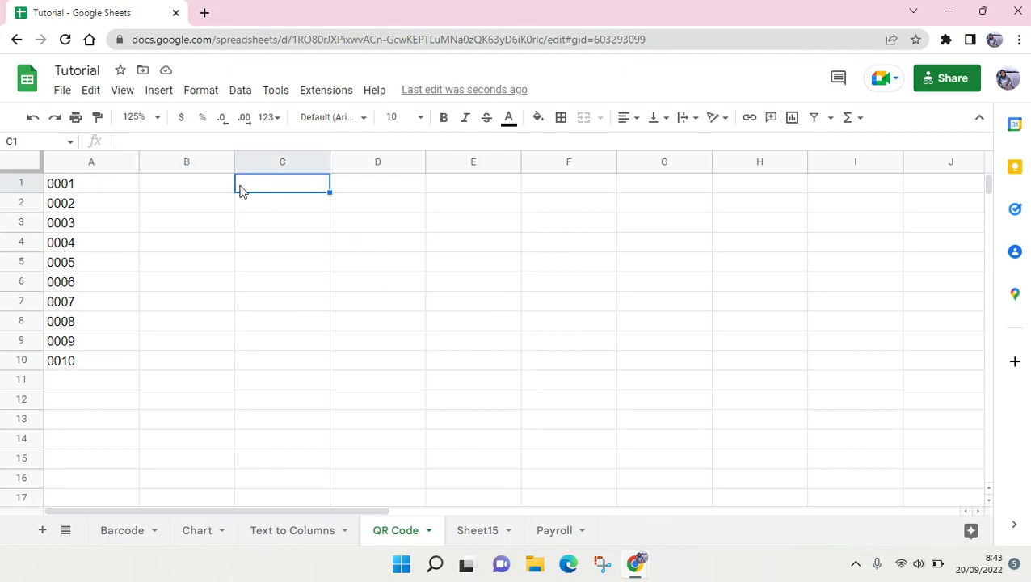
{"action": "type", "text": "="}
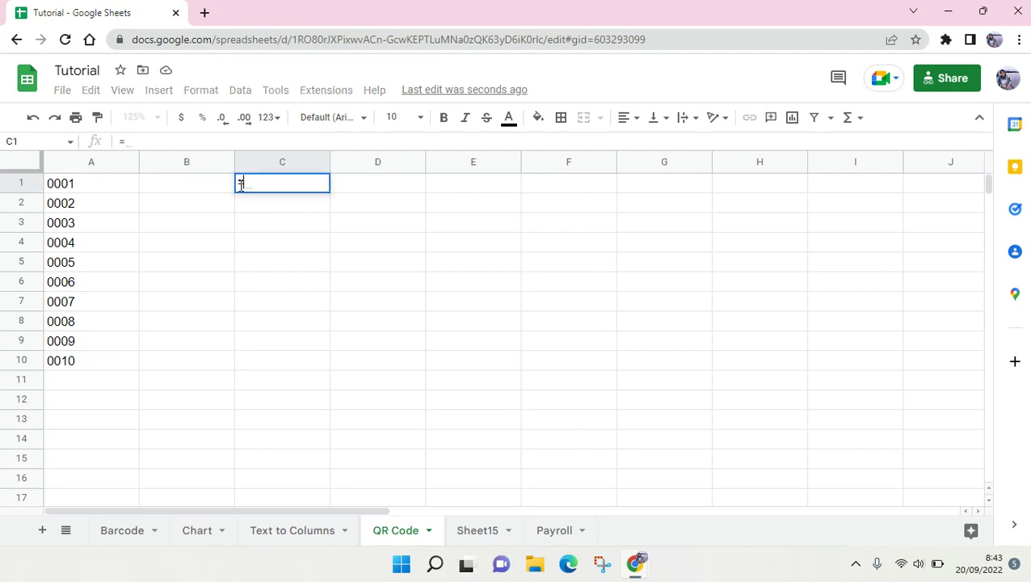
{"action": "type", "text": "SEQ"}
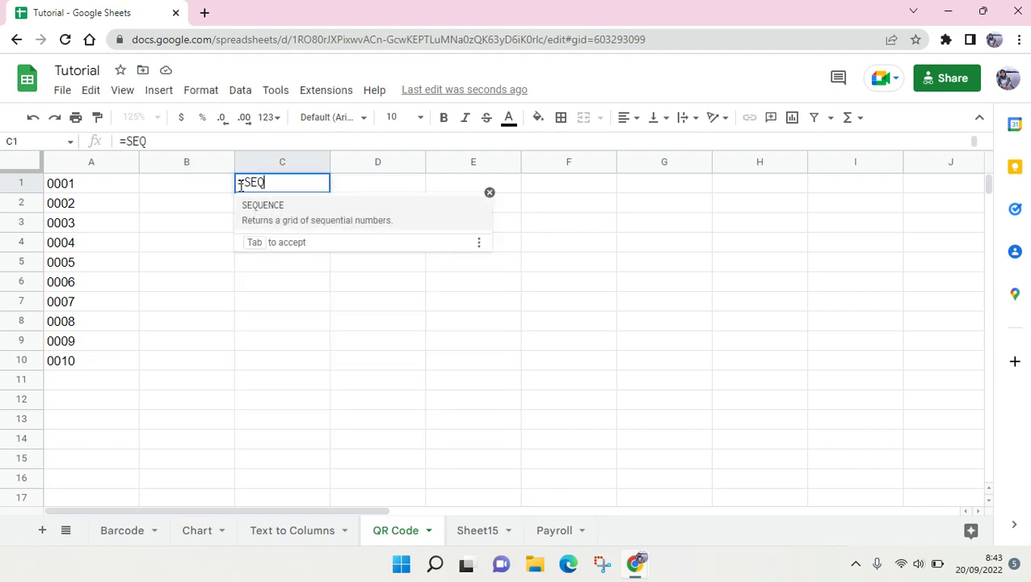
{"action": "key", "text": "Tab"}
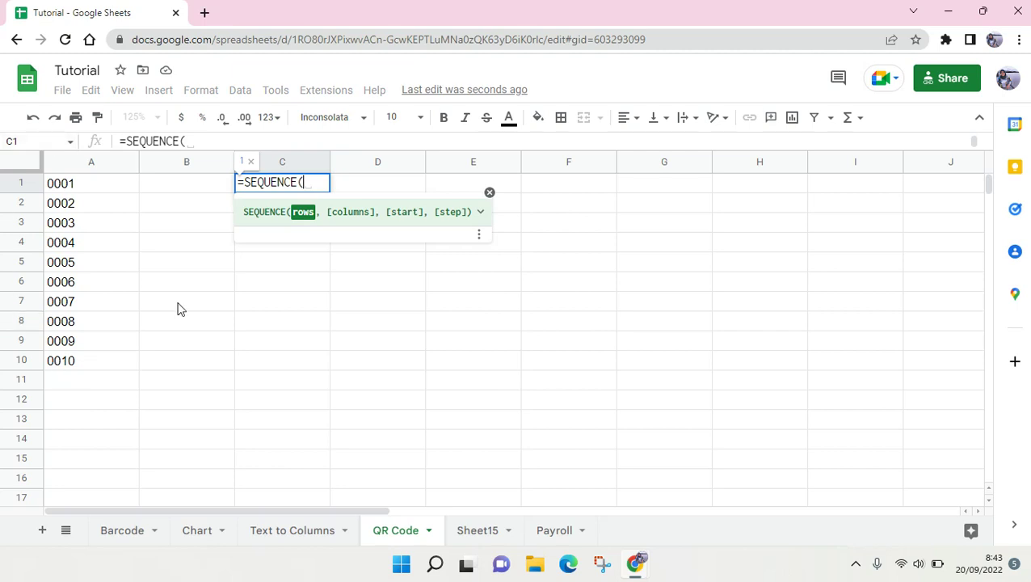
{"action": "type", "text": "10"}
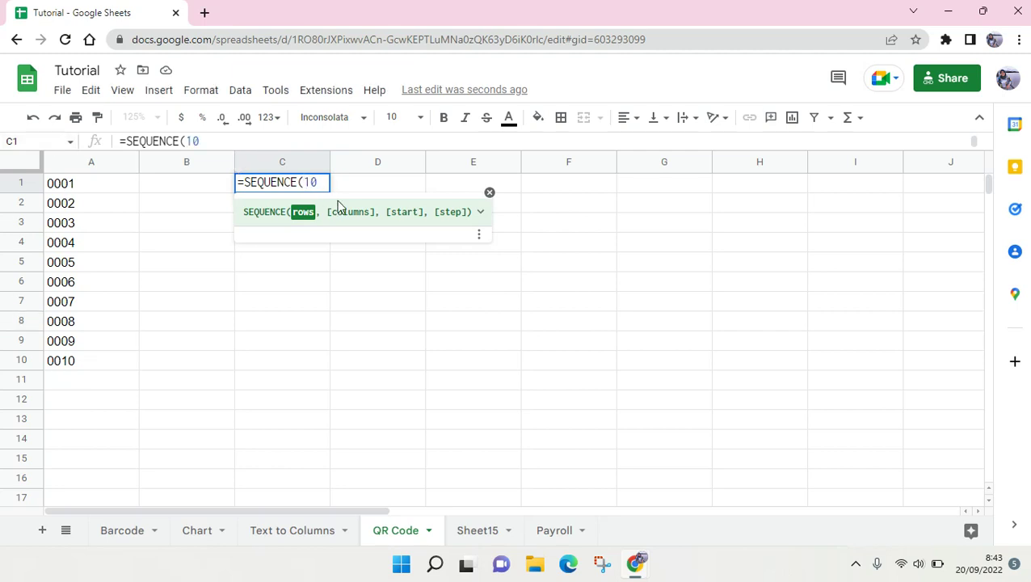
{"action": "type", "text": ","}
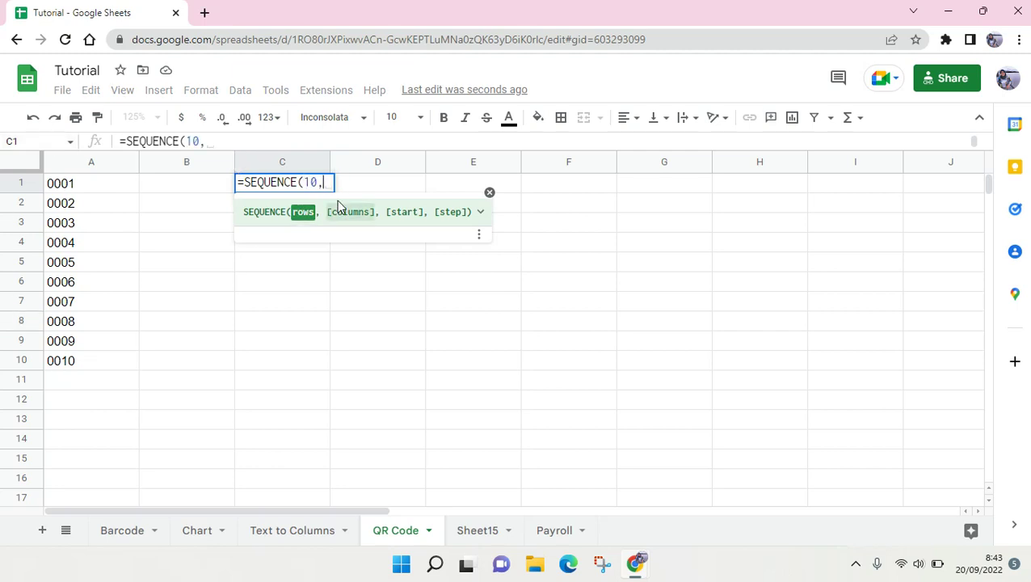
{"action": "type", "text": "1,"}
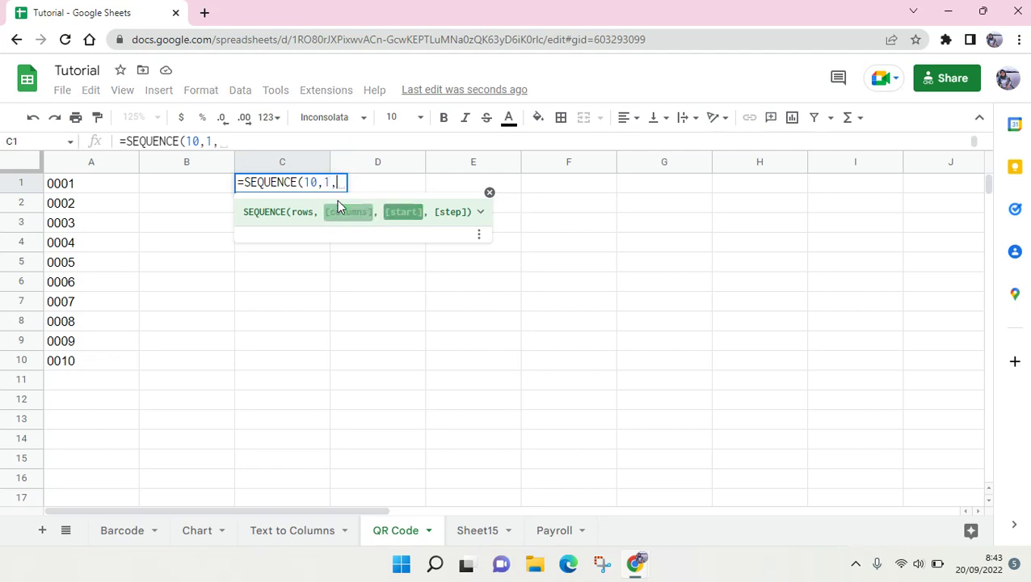
{"action": "type", "text": "1"}
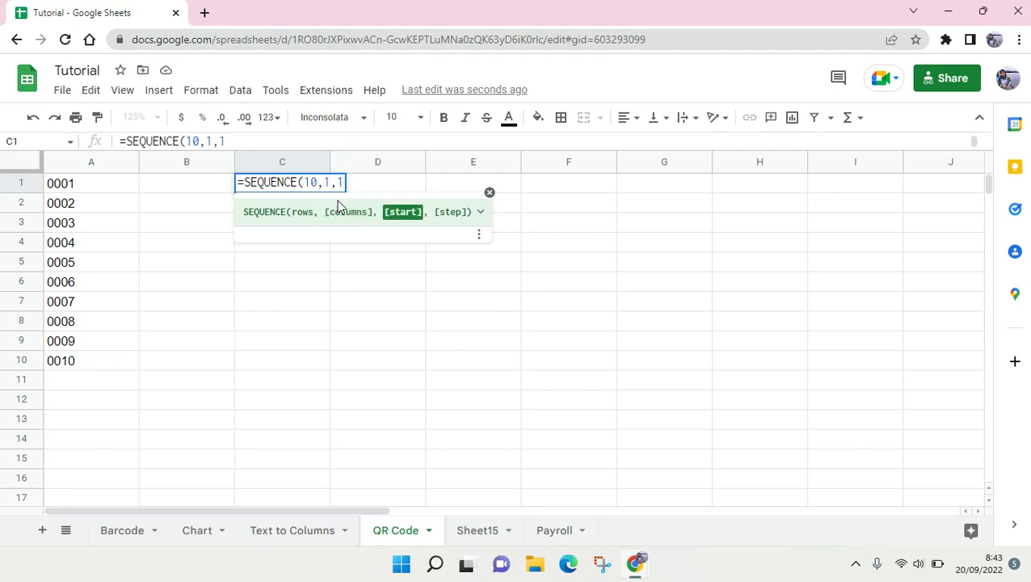
{"action": "type", "text": ",1"}
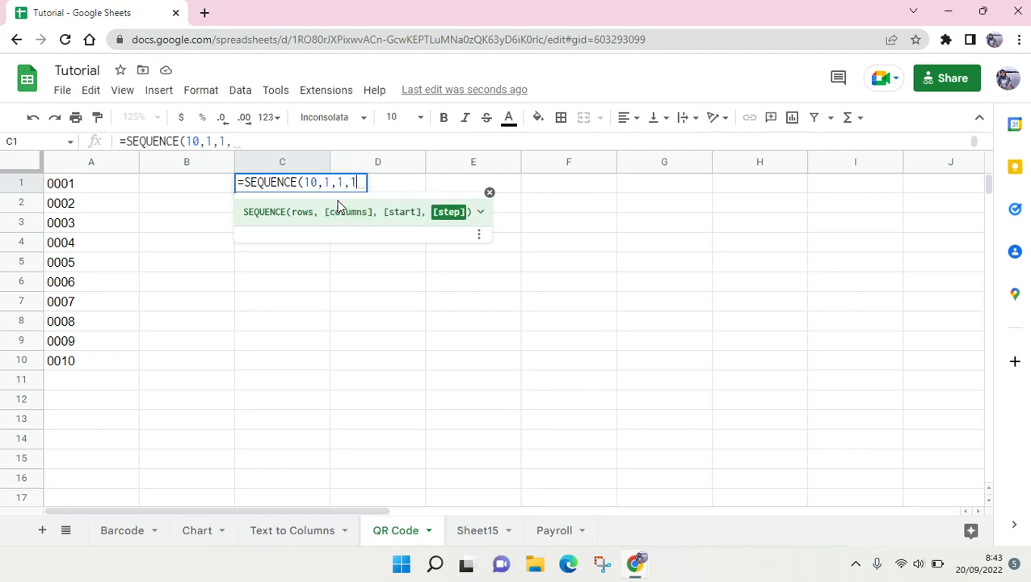
{"action": "type", "text": ")"}
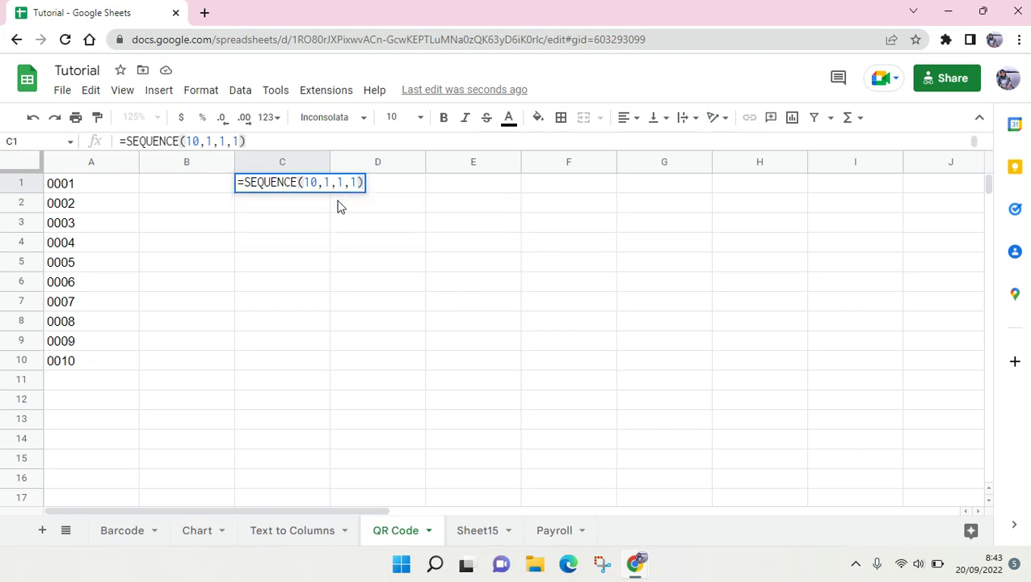
{"action": "key", "text": "Return"}
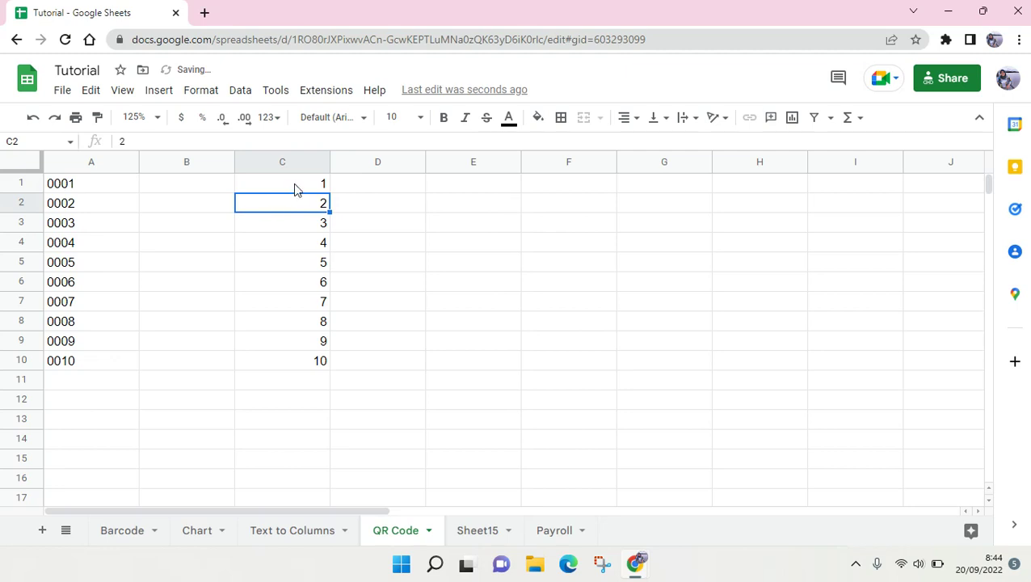
{"action": "left_click_drag", "start_coordinate": [297, 186], "coordinate": [315, 368]}
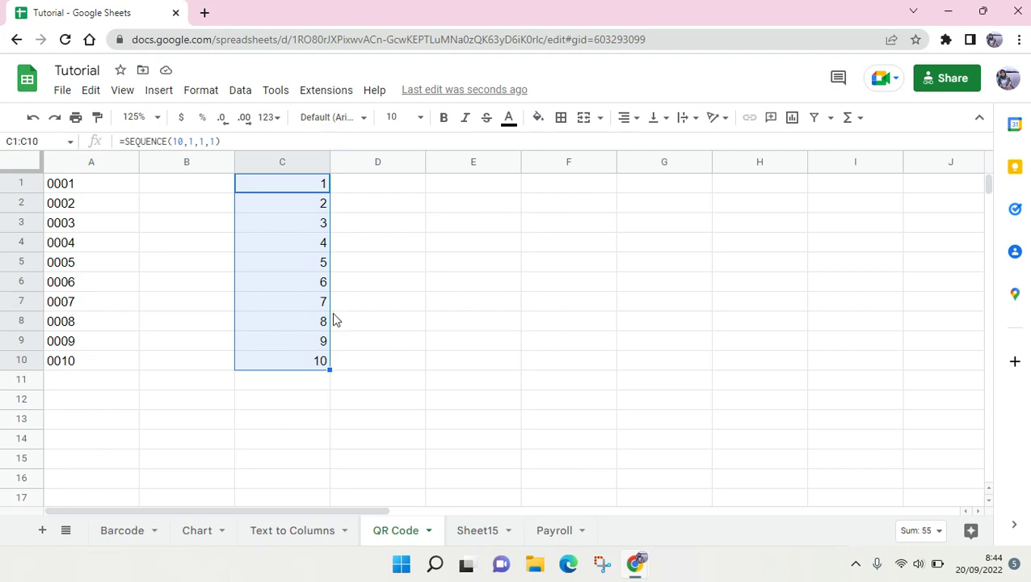
{"action": "left_click", "coordinate": [408, 222]}
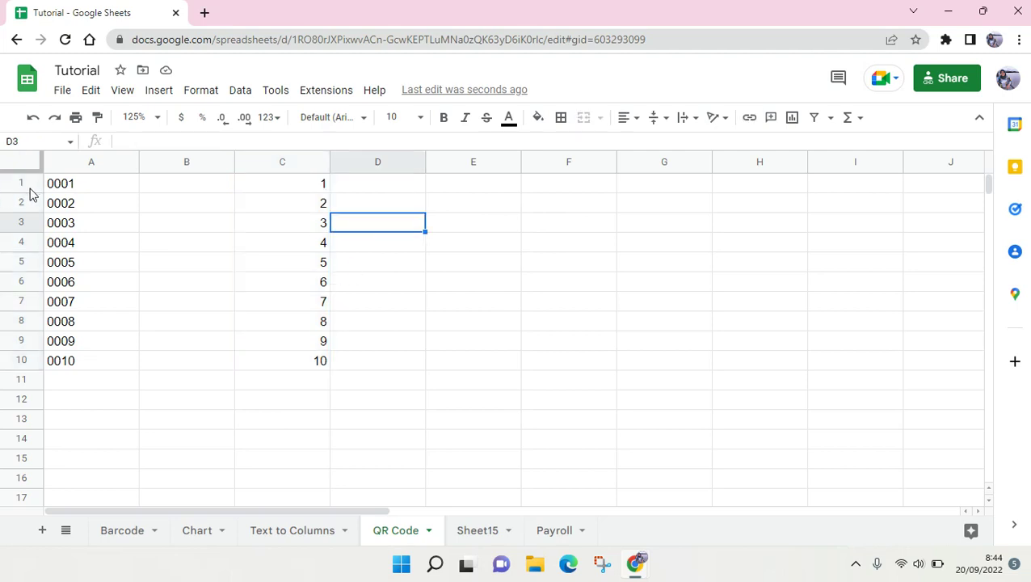
Step: Insert one row above row 1 and enter '0000 as text in cell C1 above the number sequence
{"action": "right_click", "coordinate": [29, 189]}
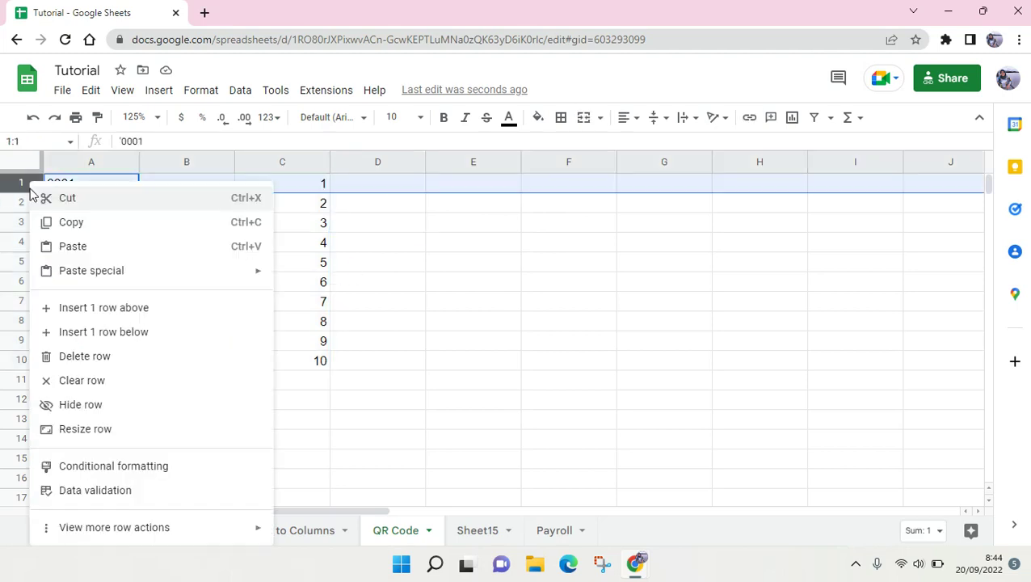
{"action": "left_click", "coordinate": [200, 312]}
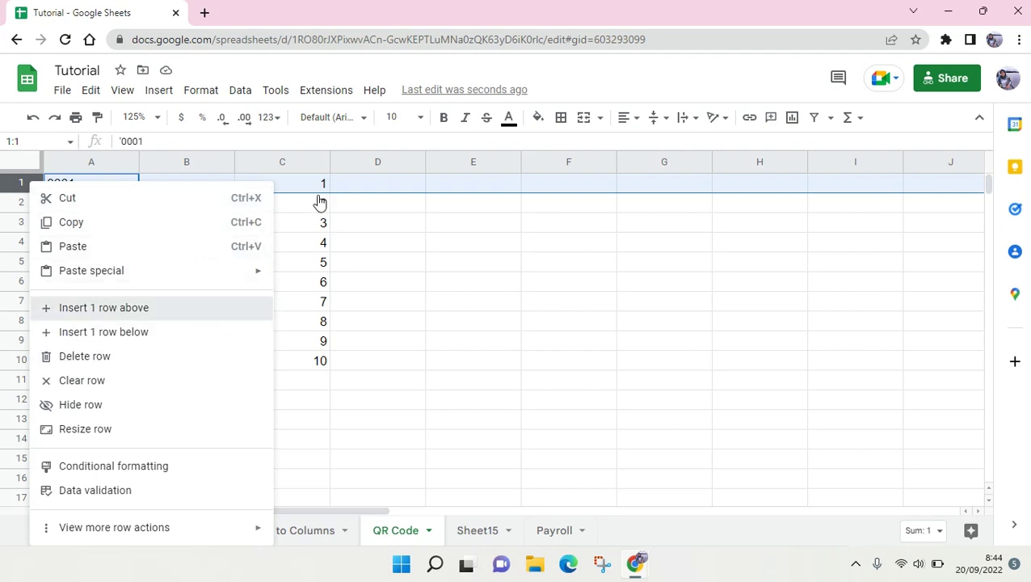
{"action": "left_click", "coordinate": [270, 183]}
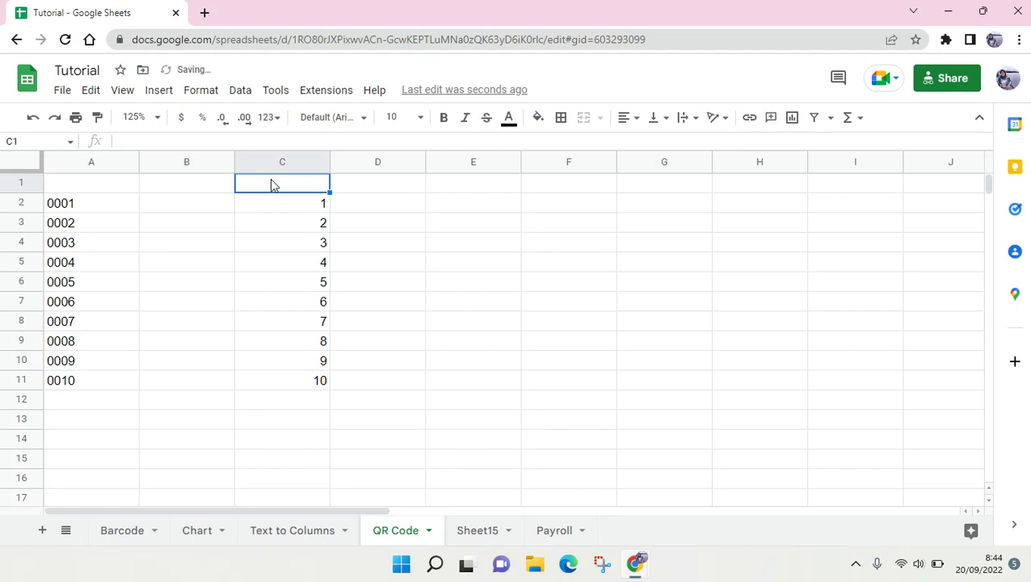
{"action": "double_click", "coordinate": [271, 180]}
{"action": "type", "text": "'00"}
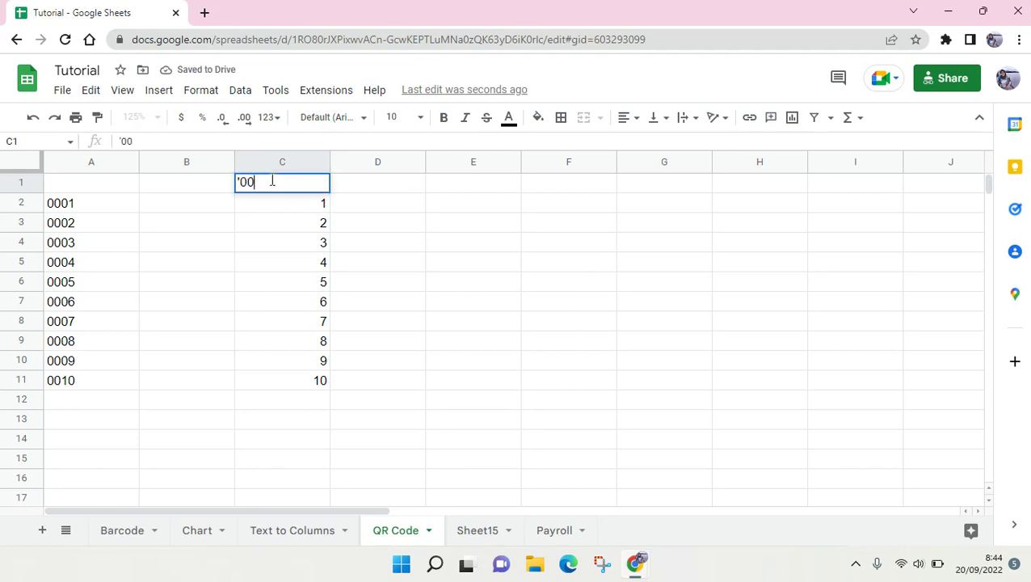
{"action": "type", "text": "00"}
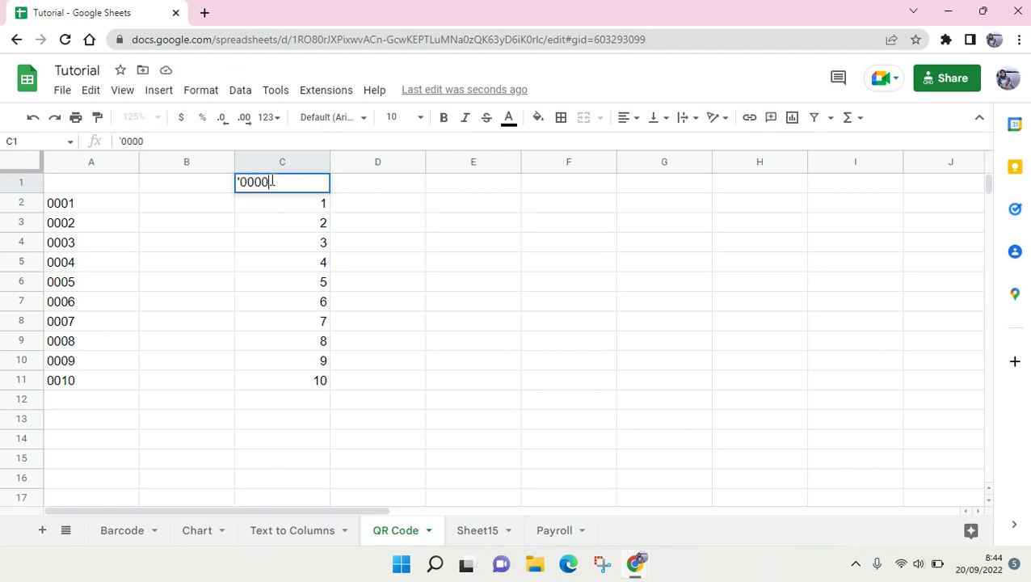
{"action": "key", "text": "Return"}
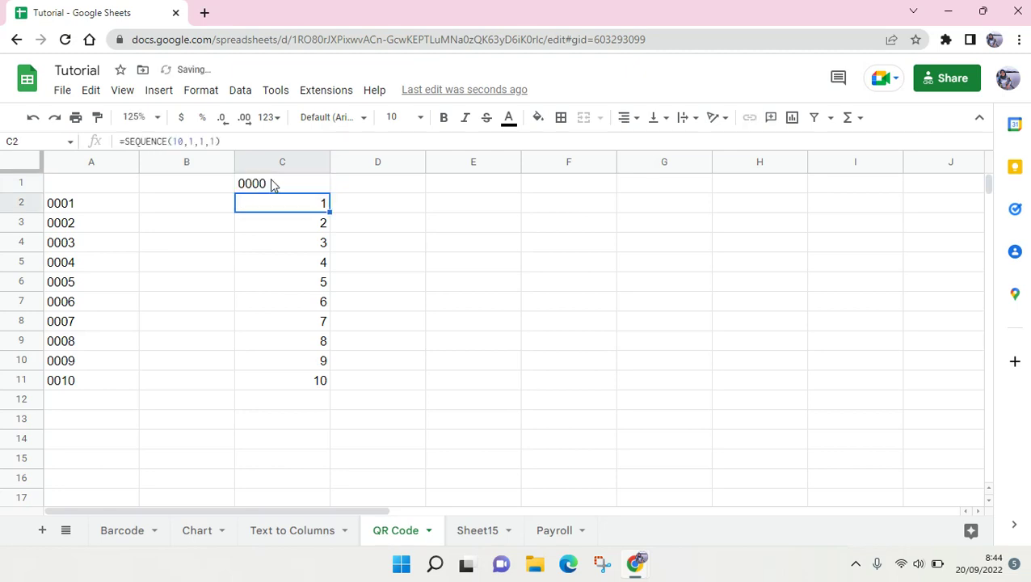
Step: Enter =CONCATENATE($C$1,C2) in cell D2, with an absolute reference to the zeros cell, to join them with the first sequence number
{"action": "left_click", "coordinate": [384, 210]}
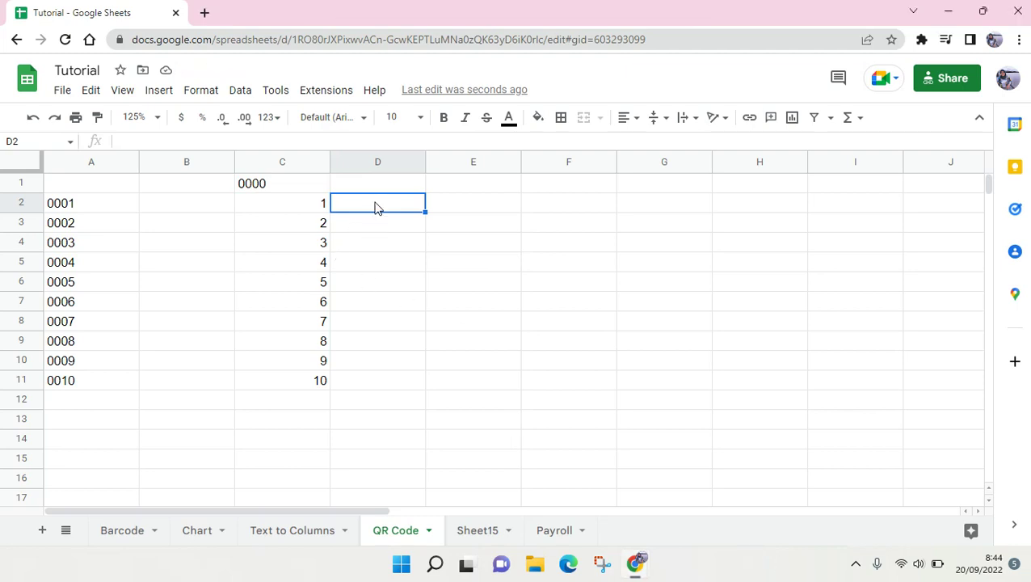
{"action": "type", "text": "="}
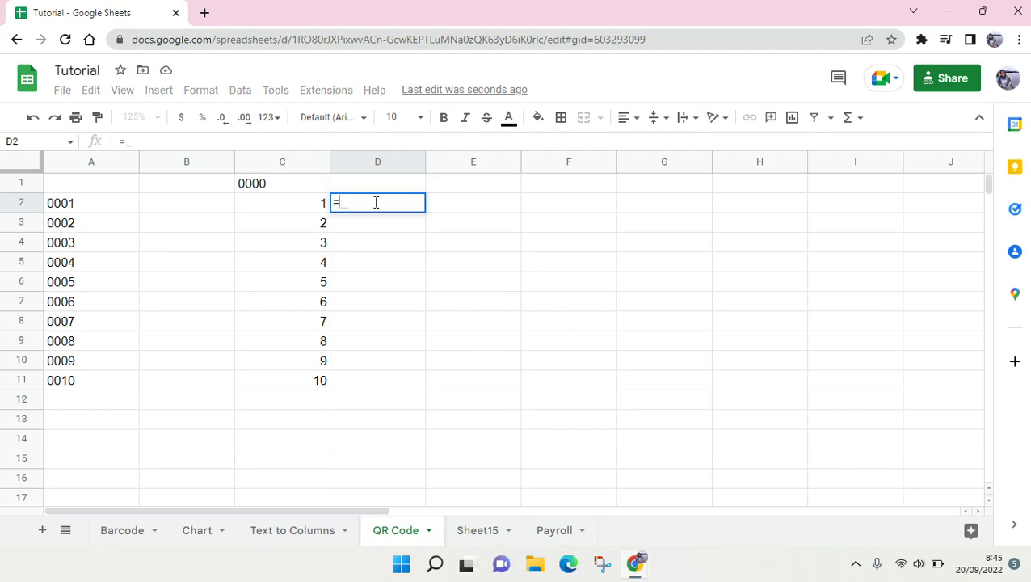
{"action": "type", "text": "CONCA"}
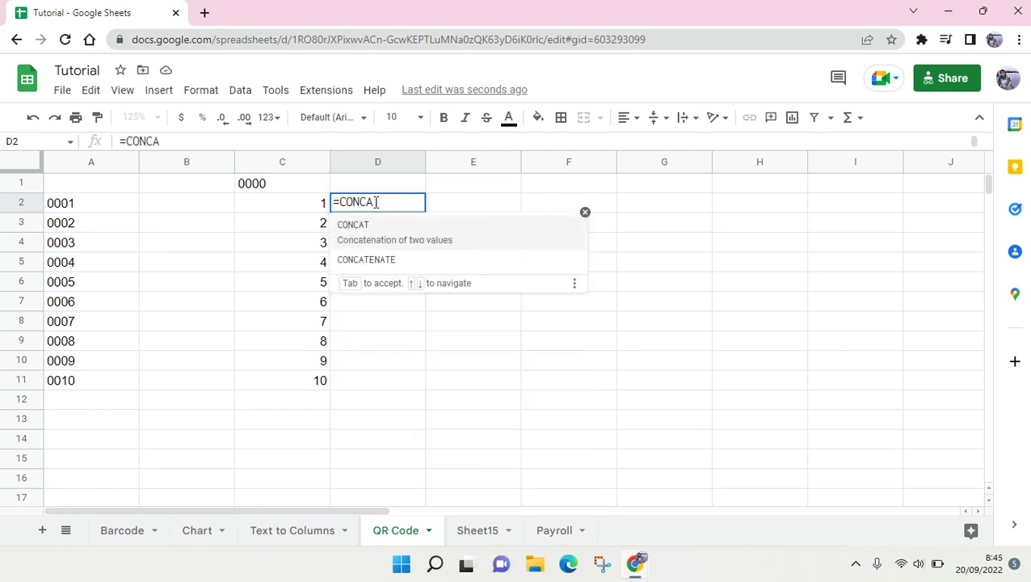
{"action": "key", "text": "Down"}
{"action": "key", "text": "Tab"}
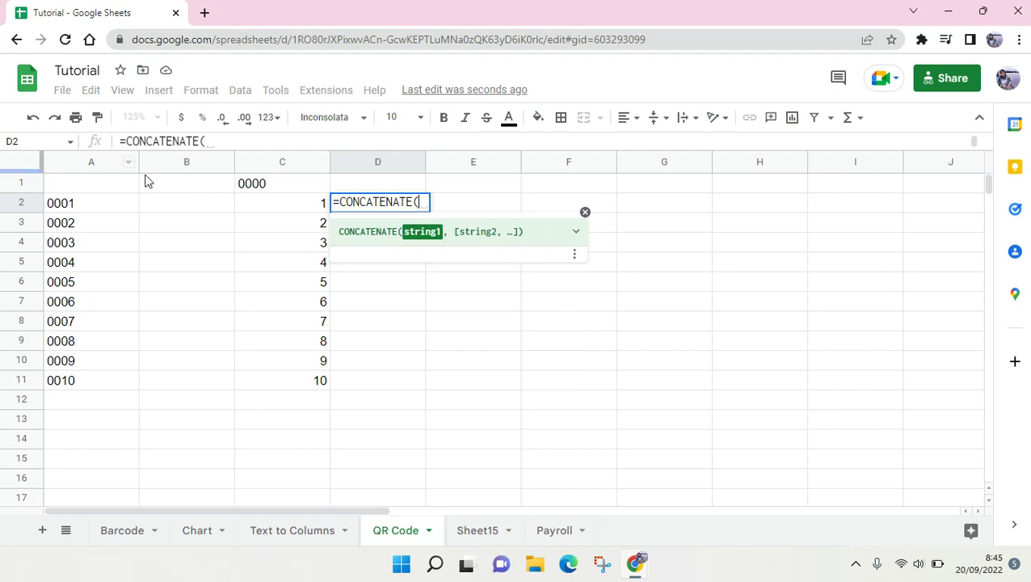
{"action": "left_click", "coordinate": [251, 184]}
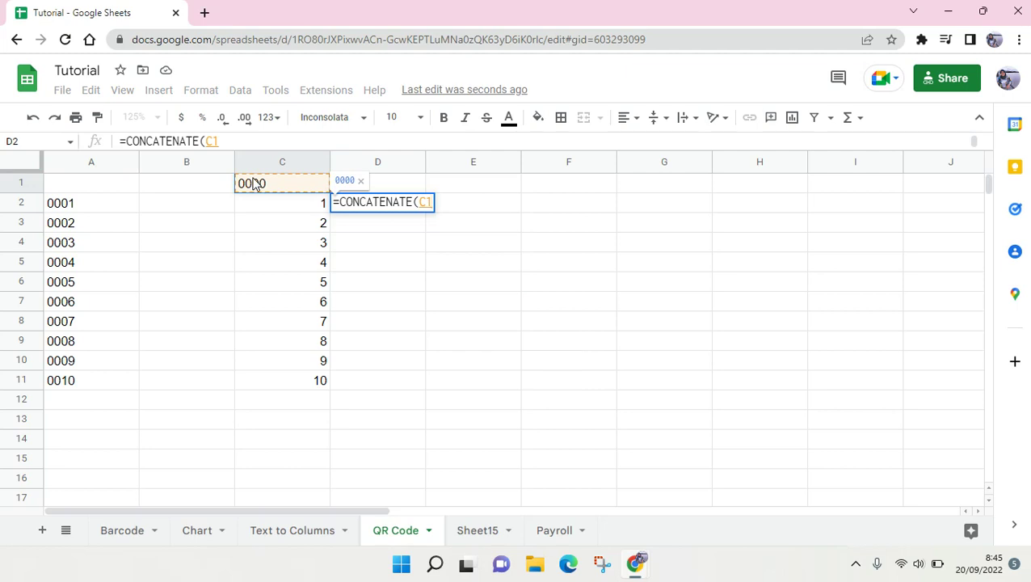
{"action": "key", "text": "XF86MonBrightnessDown"}
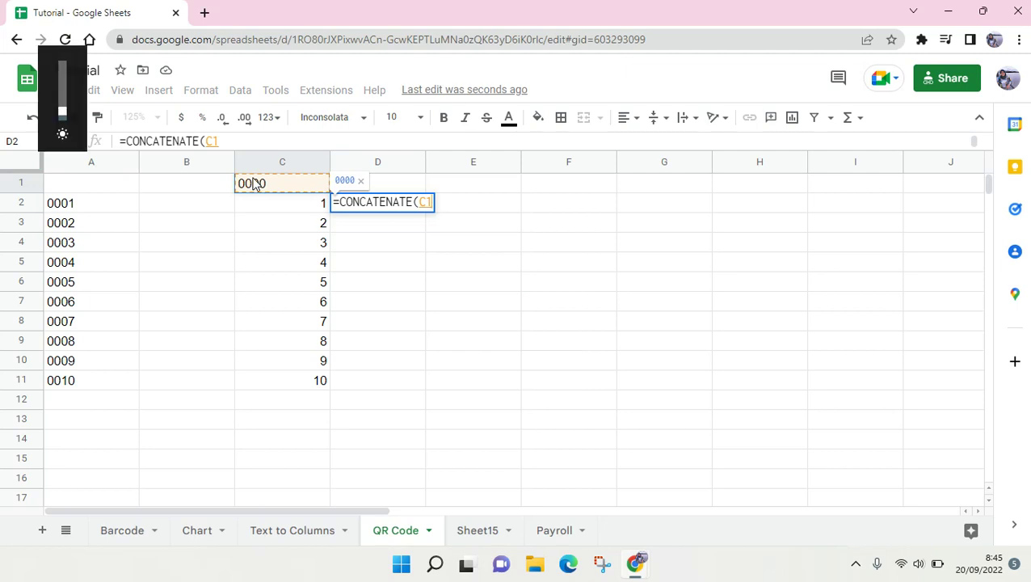
{"action": "key", "text": "F4"}
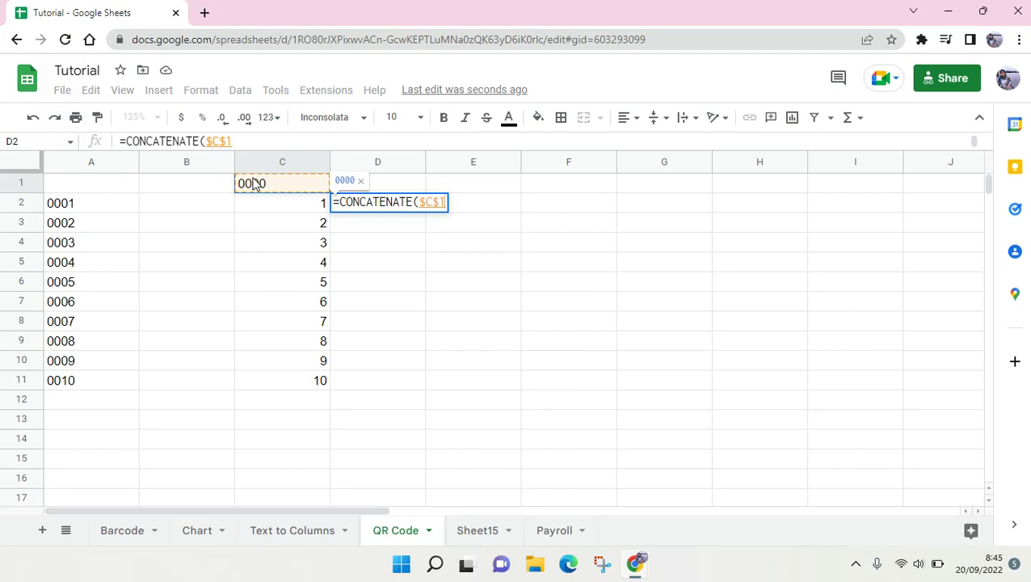
{"action": "key", "text": "XF86MonBrightnessUp"}
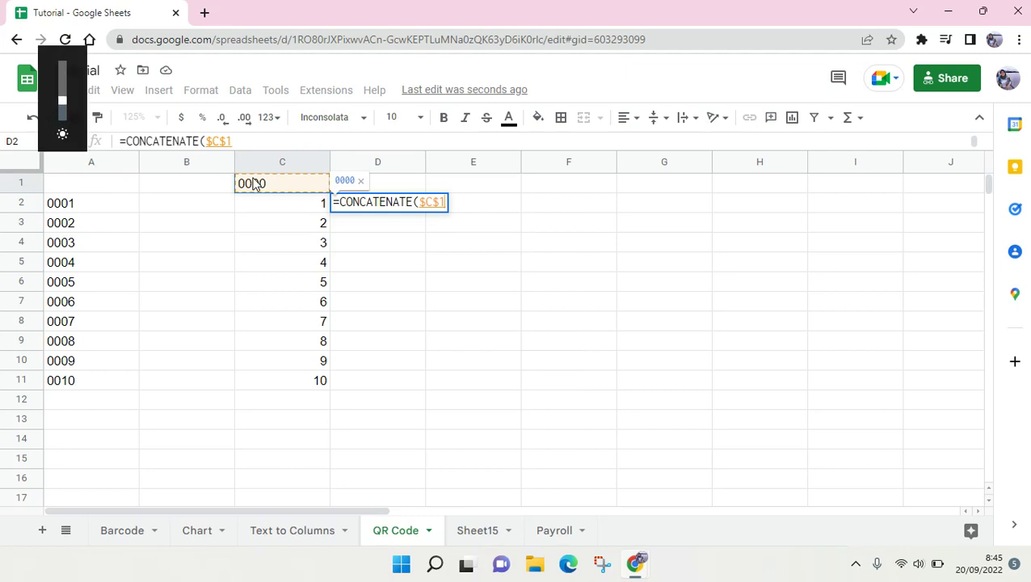
{"action": "type", "text": ","}
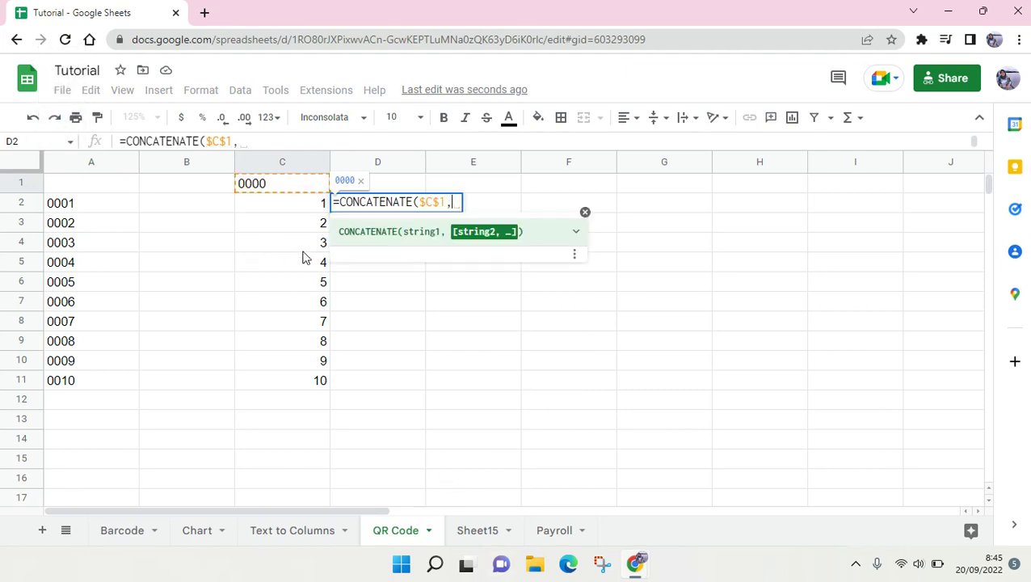
{"action": "left_click", "coordinate": [301, 209]}
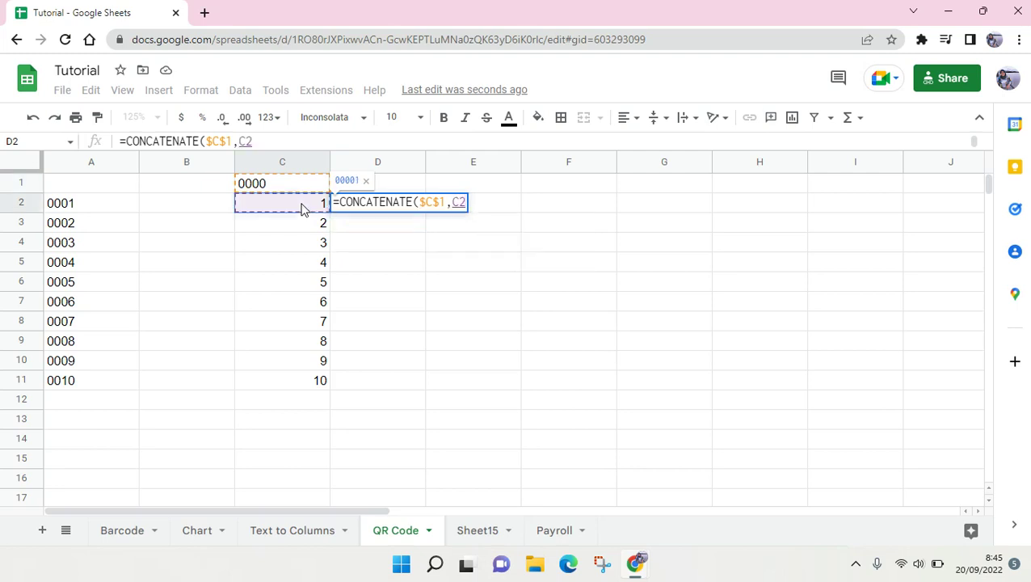
{"action": "type", "text": ")"}
{"action": "key", "text": "Return"}
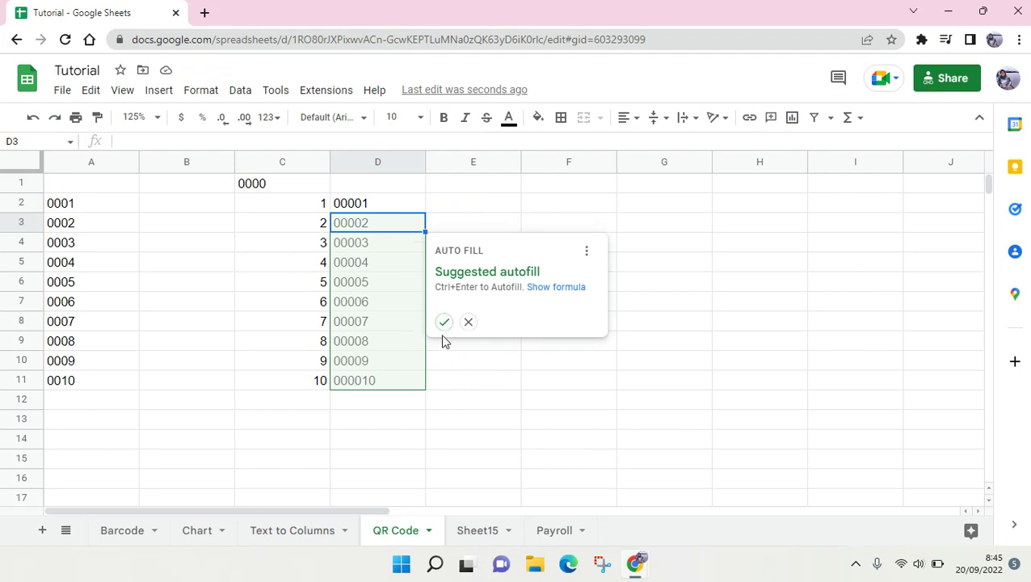
Step: Accept the suggested autofill to extend the CONCATENATE formula through D3:D11, and select D2:D11 to review it
{"action": "left_click", "coordinate": [443, 322]}
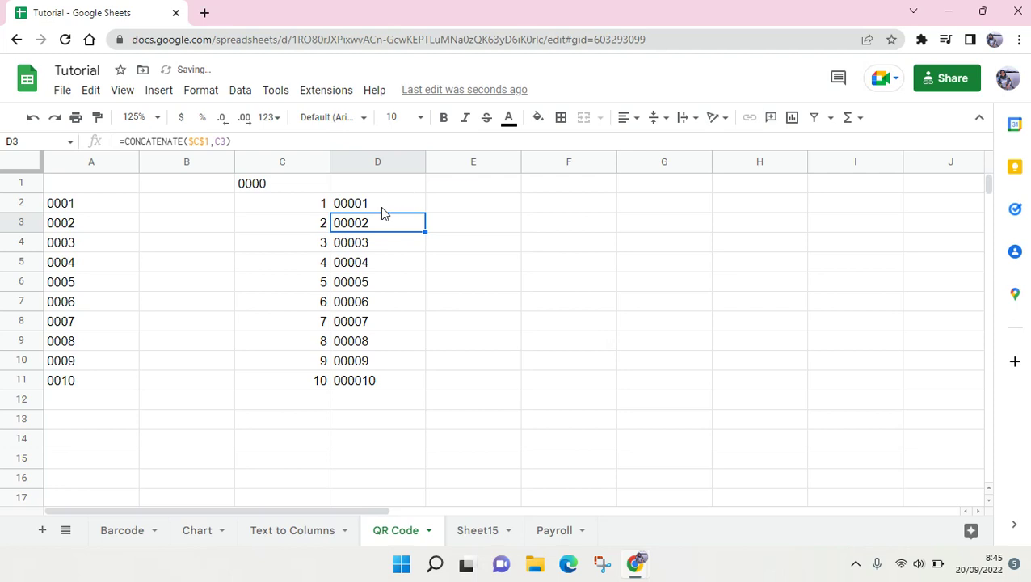
{"action": "left_click_drag", "start_coordinate": [380, 203], "coordinate": [423, 385]}
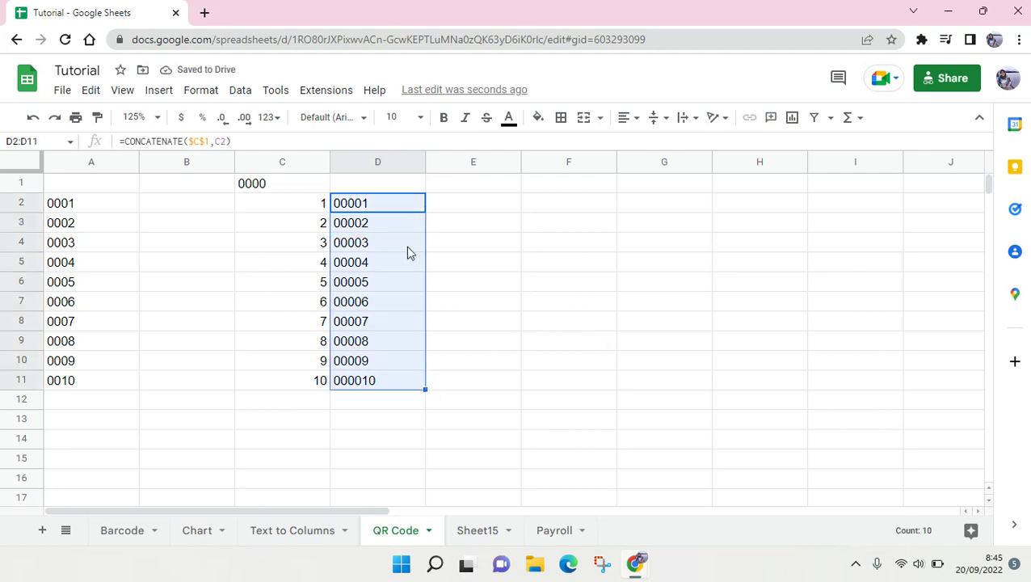
{"action": "left_click", "coordinate": [348, 207]}
Step: Extend the zero prefix in cell C1 to '000000 by adding two more zeros
{"action": "left_click", "coordinate": [271, 191]}
{"action": "double_click", "coordinate": [275, 181]}
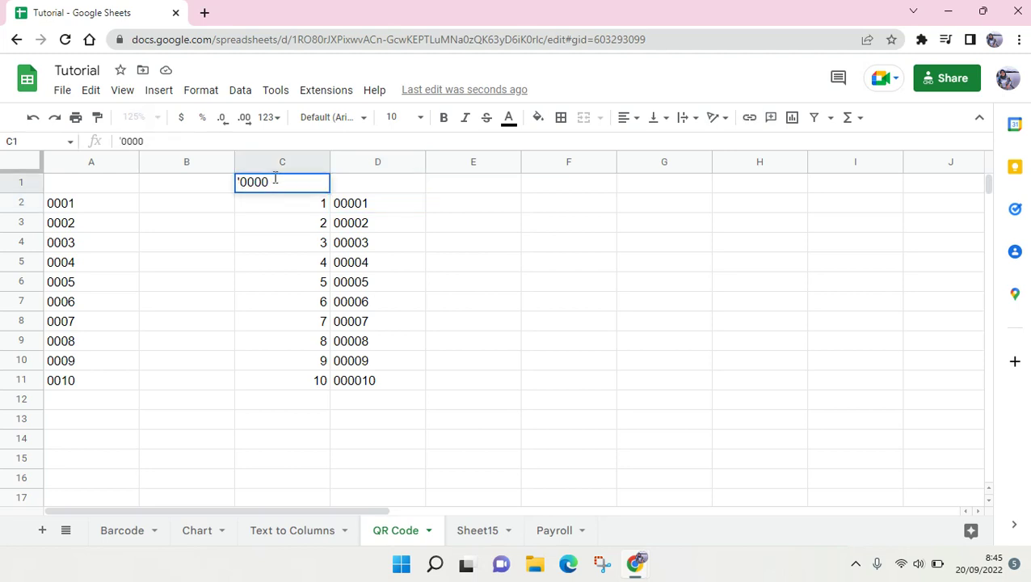
{"action": "type", "text": "00"}
{"action": "key", "text": "Return"}
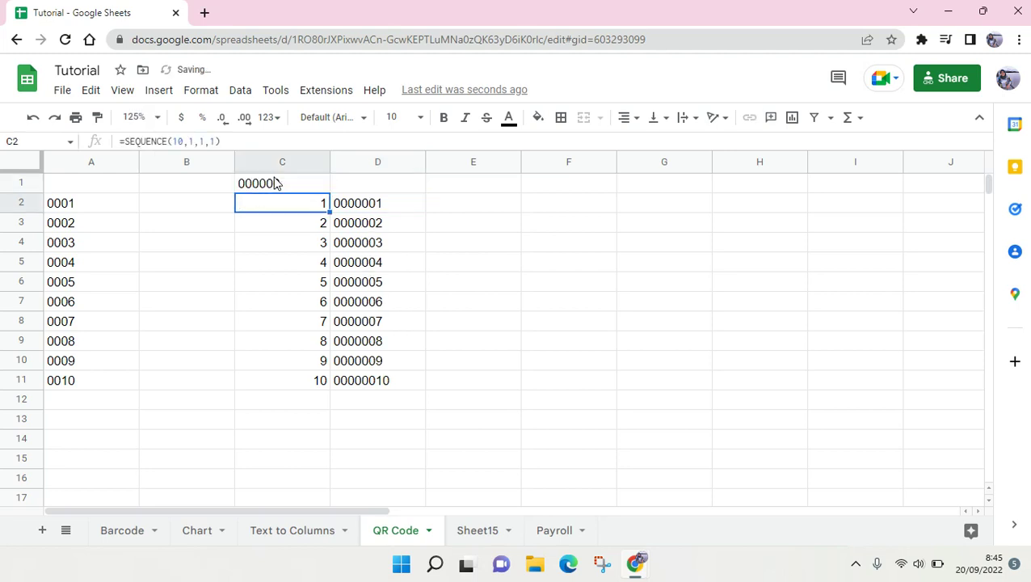
{"action": "double_click", "coordinate": [275, 183]}
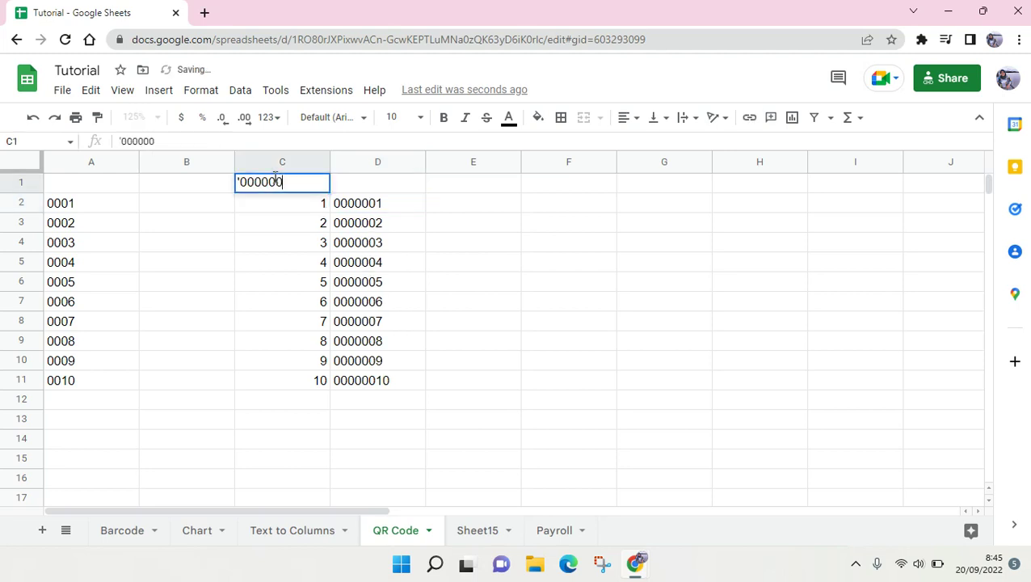
{"action": "left_click", "coordinate": [326, 208]}
{"action": "left_click", "coordinate": [359, 215]}
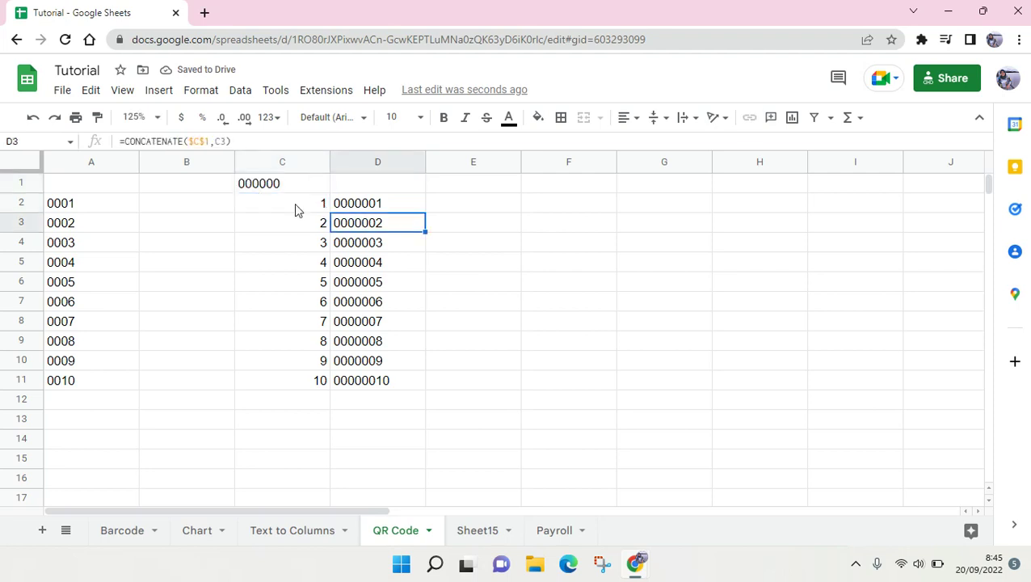
{"action": "left_click", "coordinate": [296, 205]}
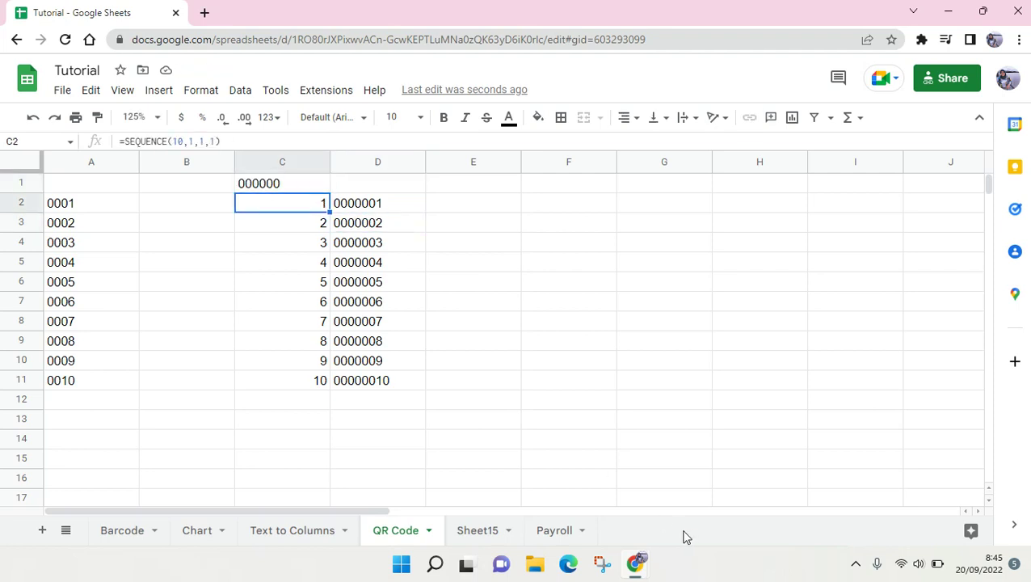